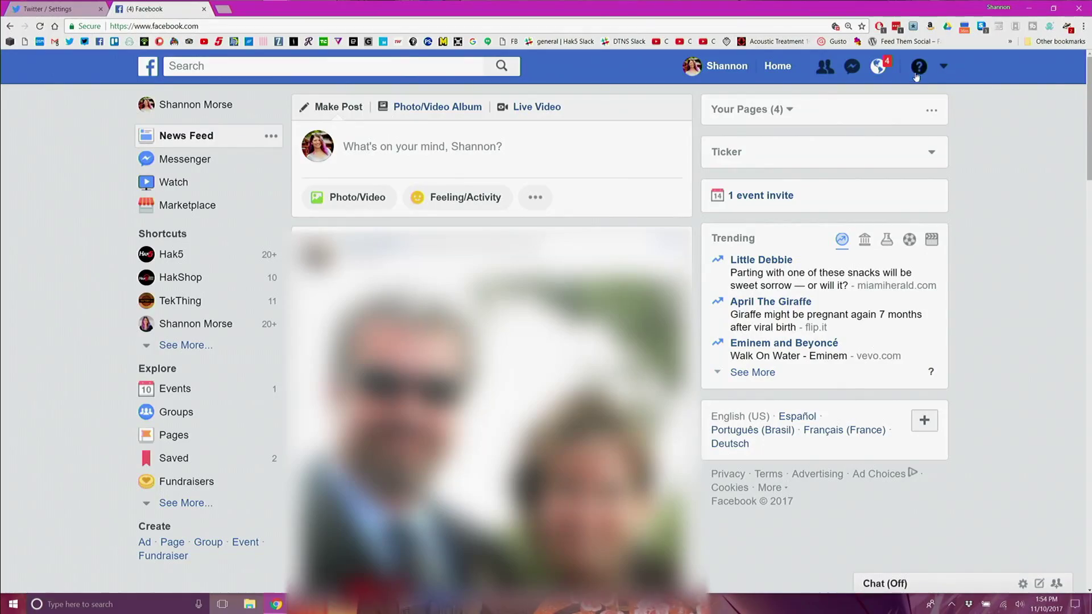
Step: Start Facebook's Privacy Checkup from the help menu and keep the current post audience
click(919, 66)
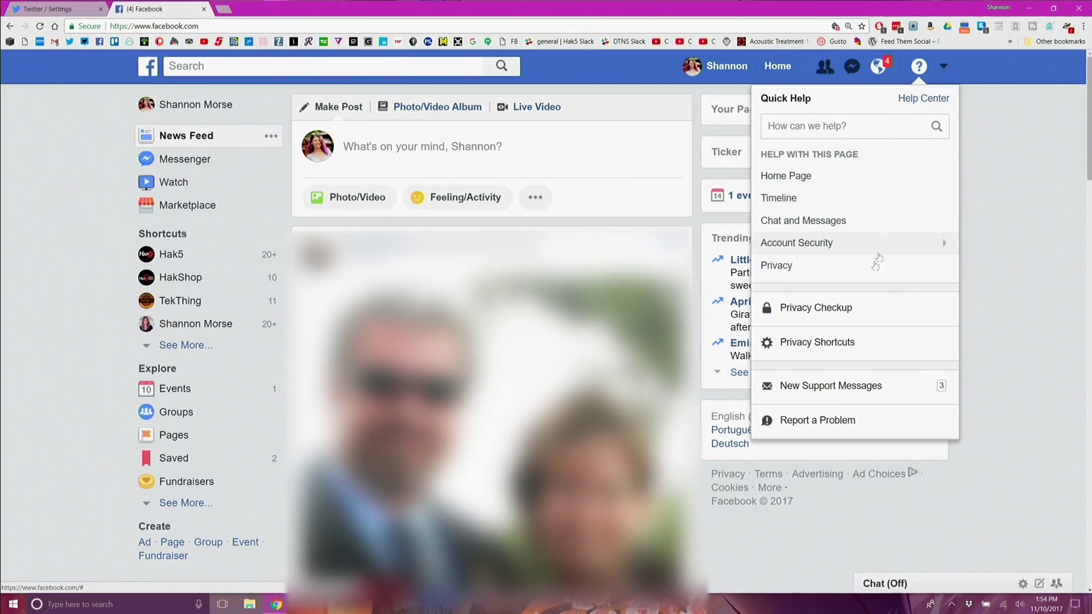
click(835, 310)
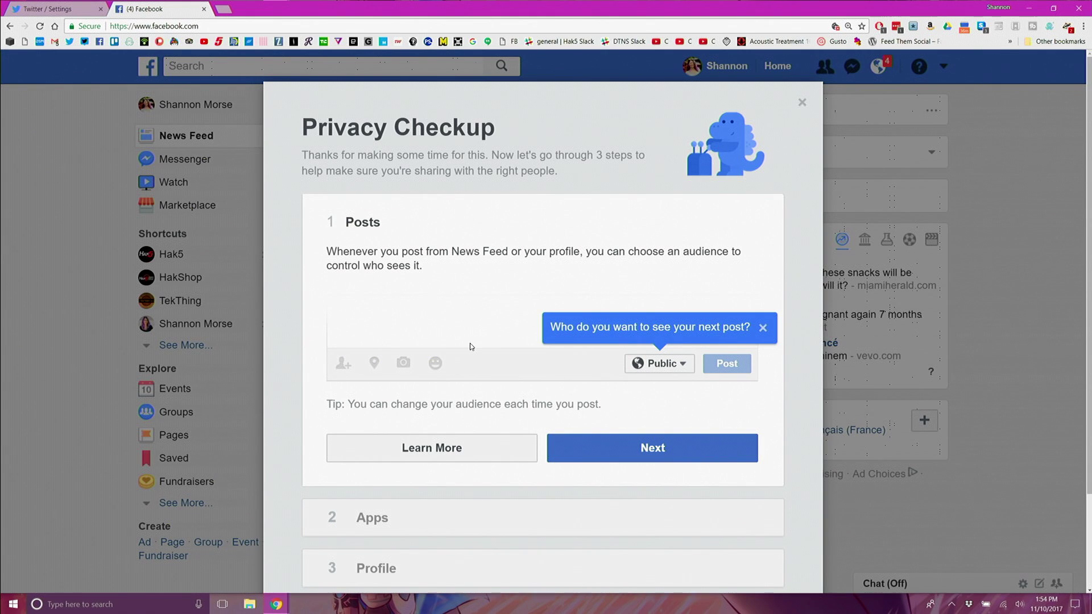
click(652, 448)
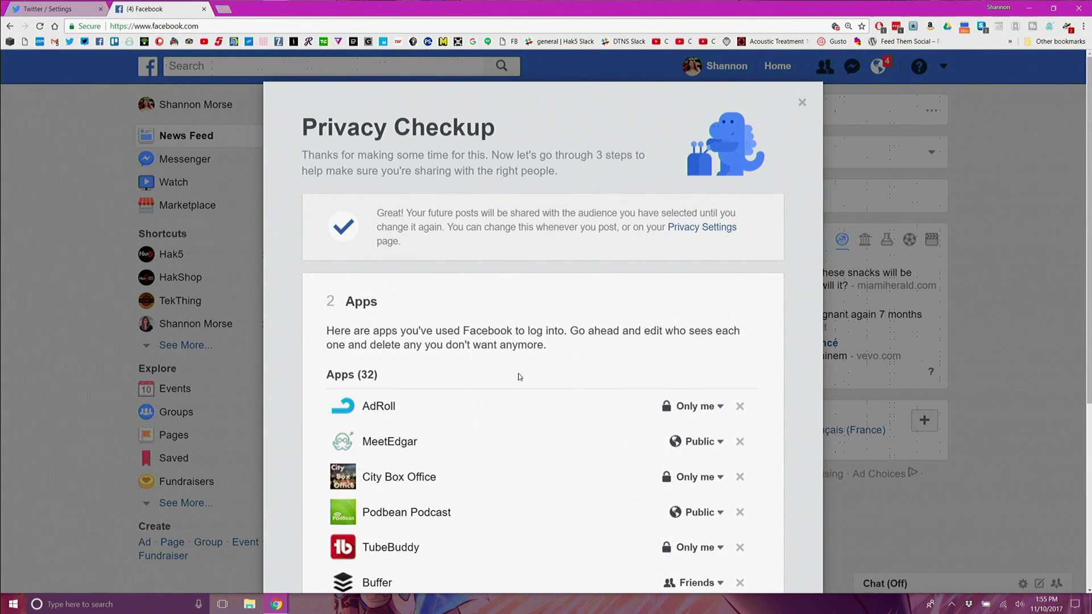
Step: Review the apps' visibility, continue past the Profile step and complete the Privacy Checkup
scroll(519, 376, down, 5)
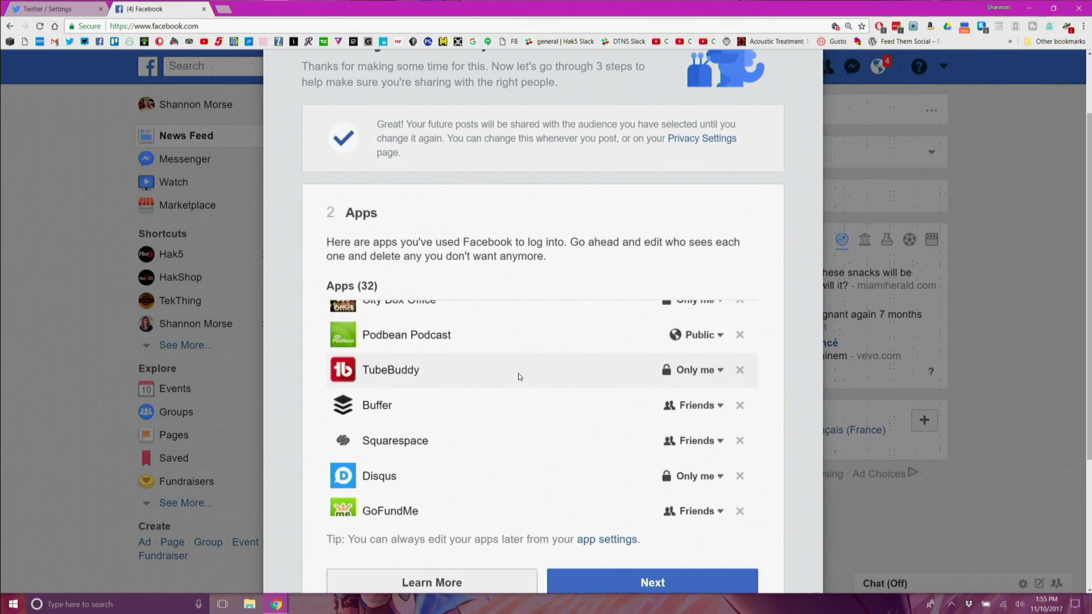
scroll(781, 287, down, 3)
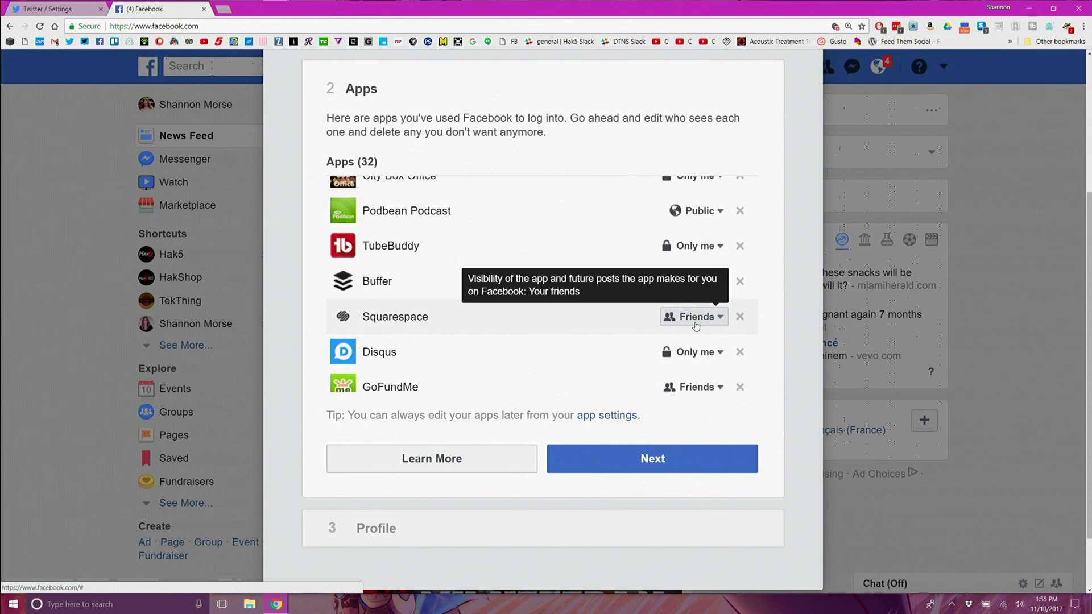
scroll(694, 371, down, 3)
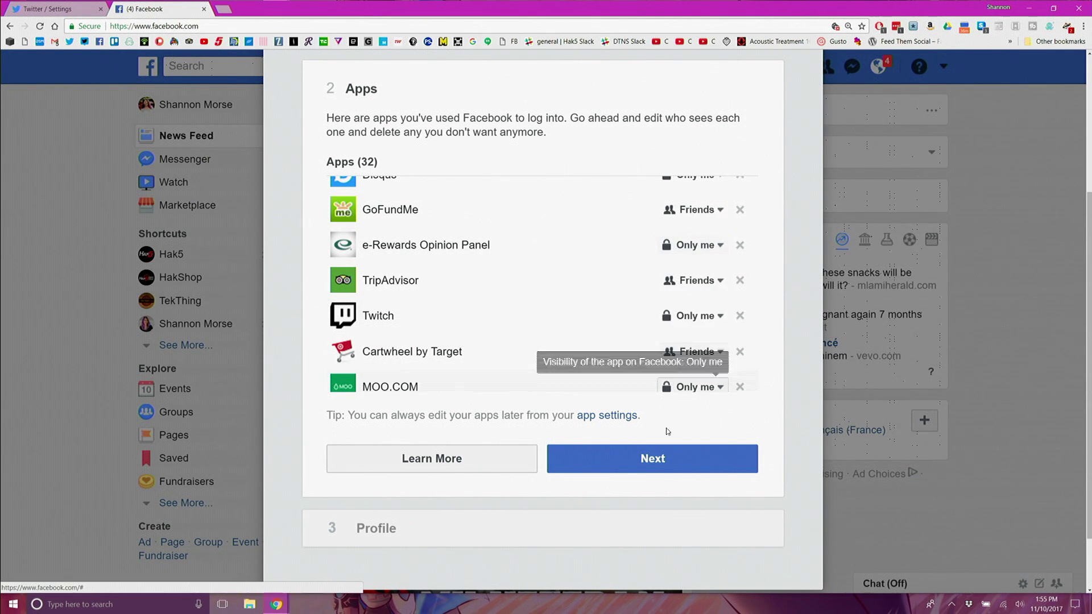
click(659, 458)
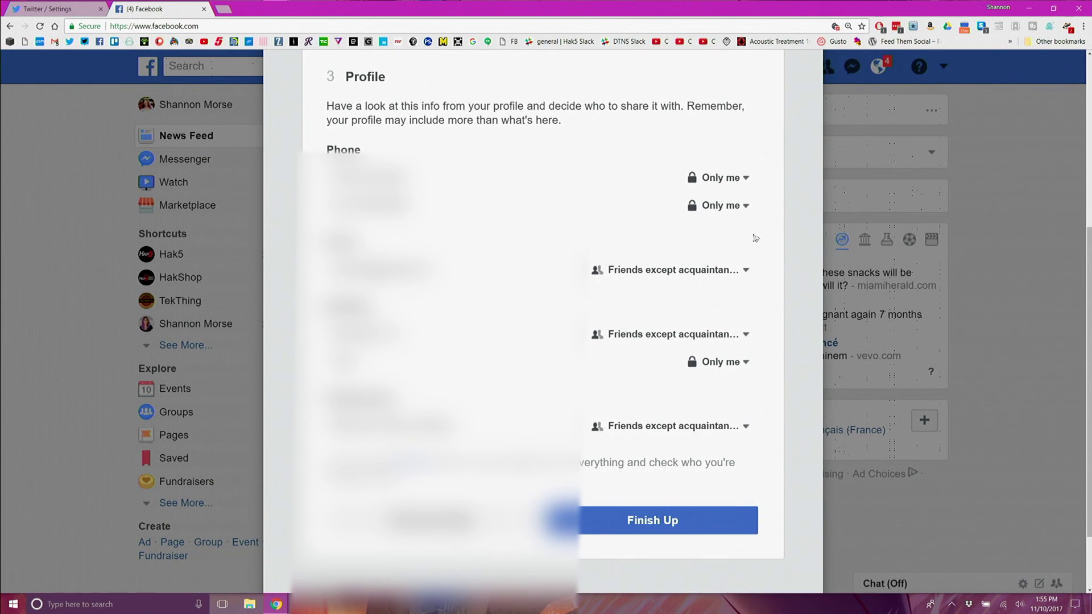
click(645, 526)
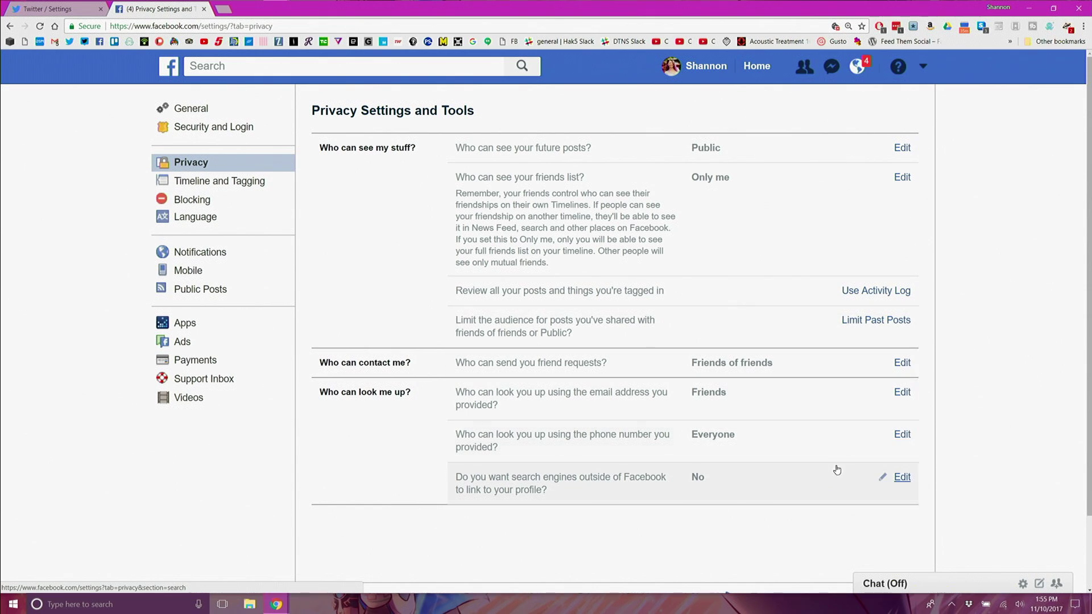
Step: Open the Timeline and Tagging settings, with posting and tagging set to Friends
click(222, 181)
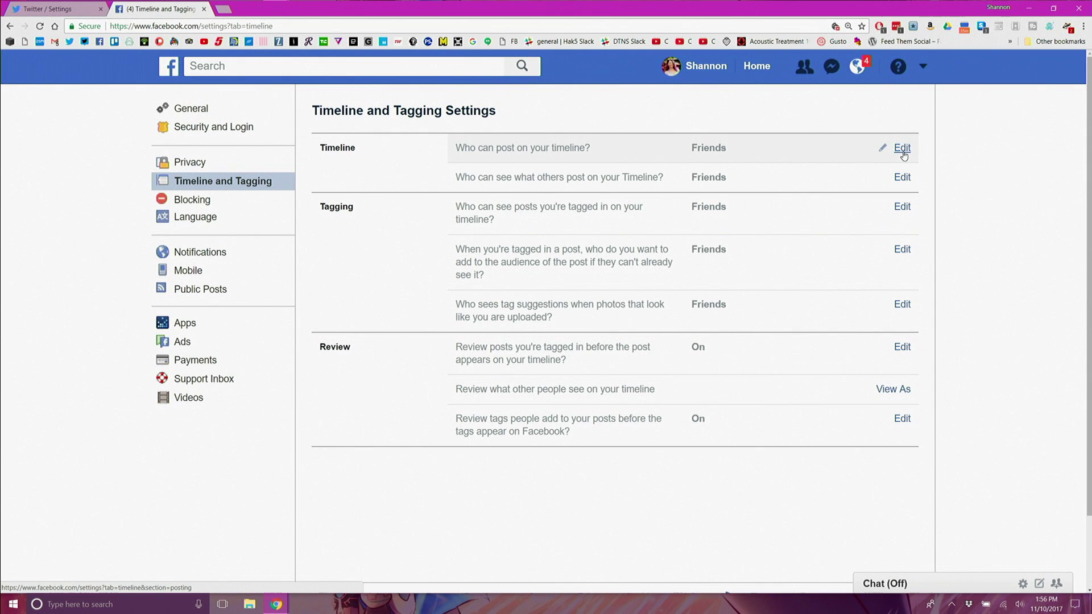
Step: In Security and Login, check trusted contacts and logged-in devices, and turn off profile picture login
click(233, 128)
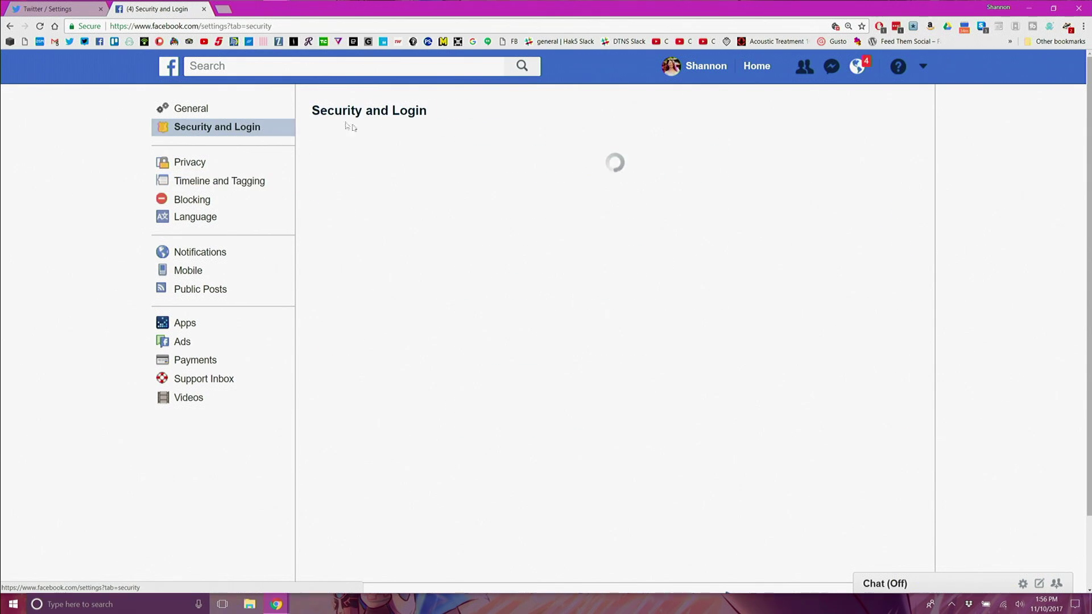
click(892, 191)
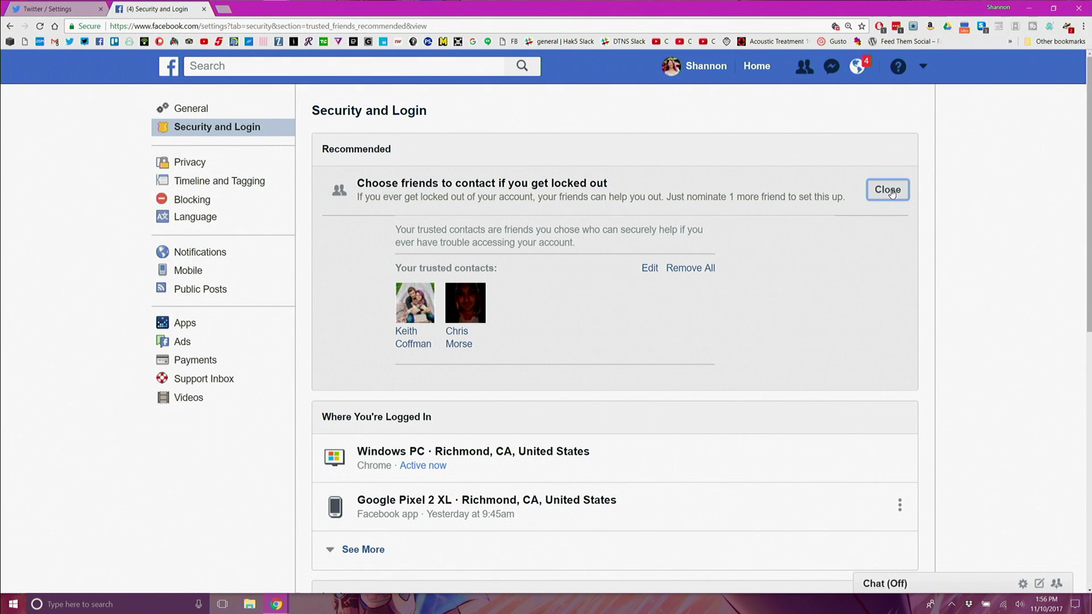
click(891, 191)
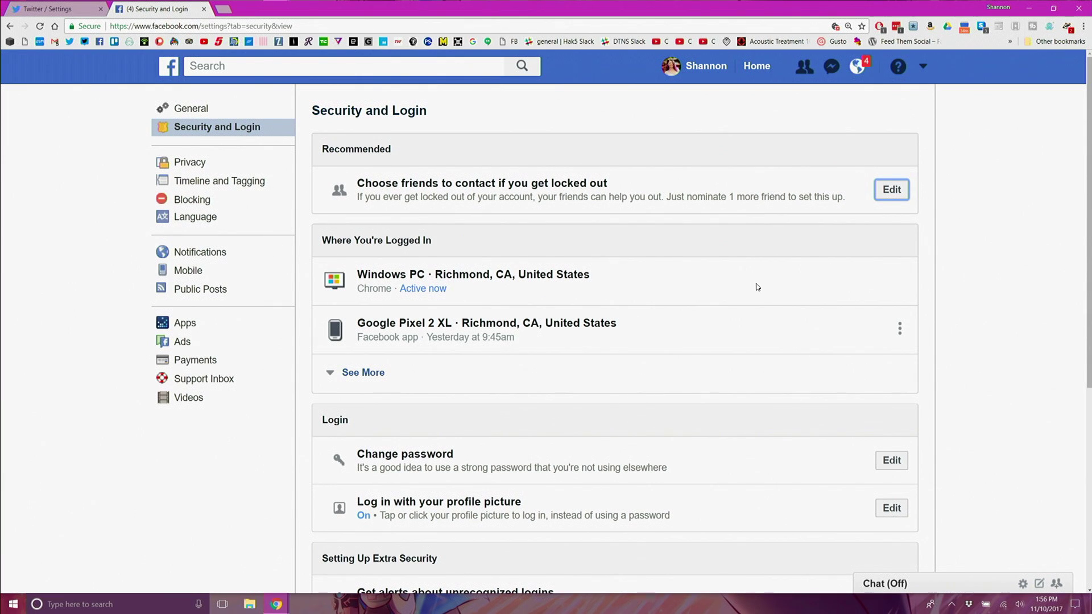
click(369, 372)
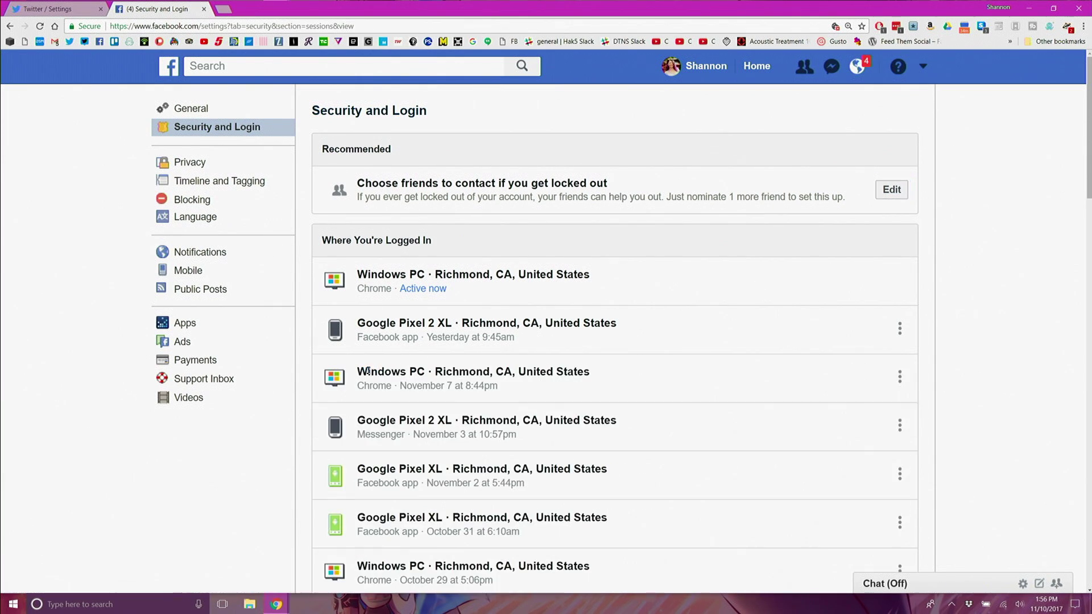
click(534, 242)
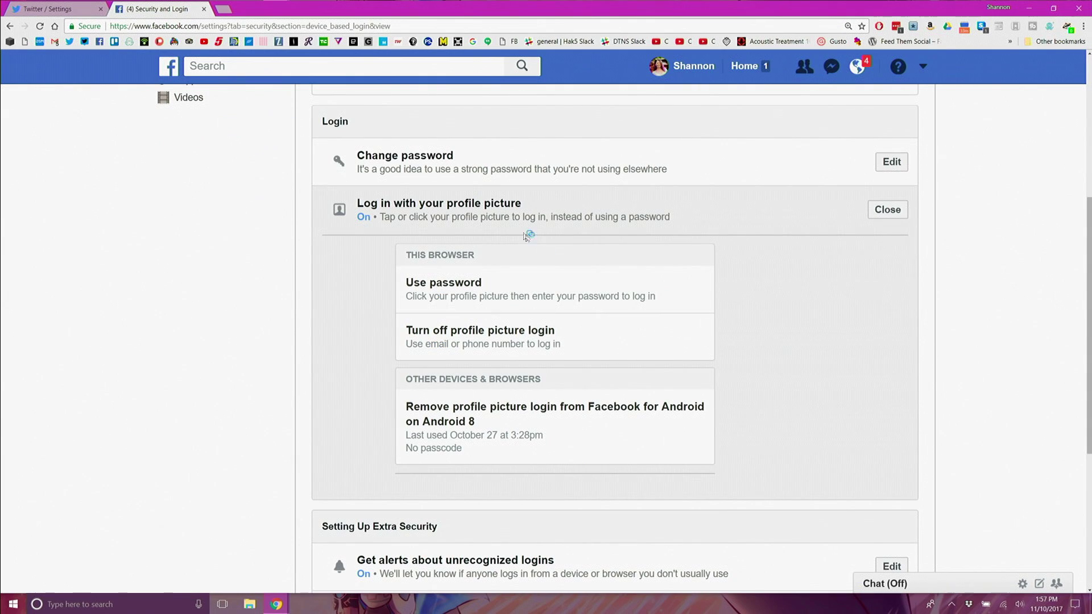
click(490, 331)
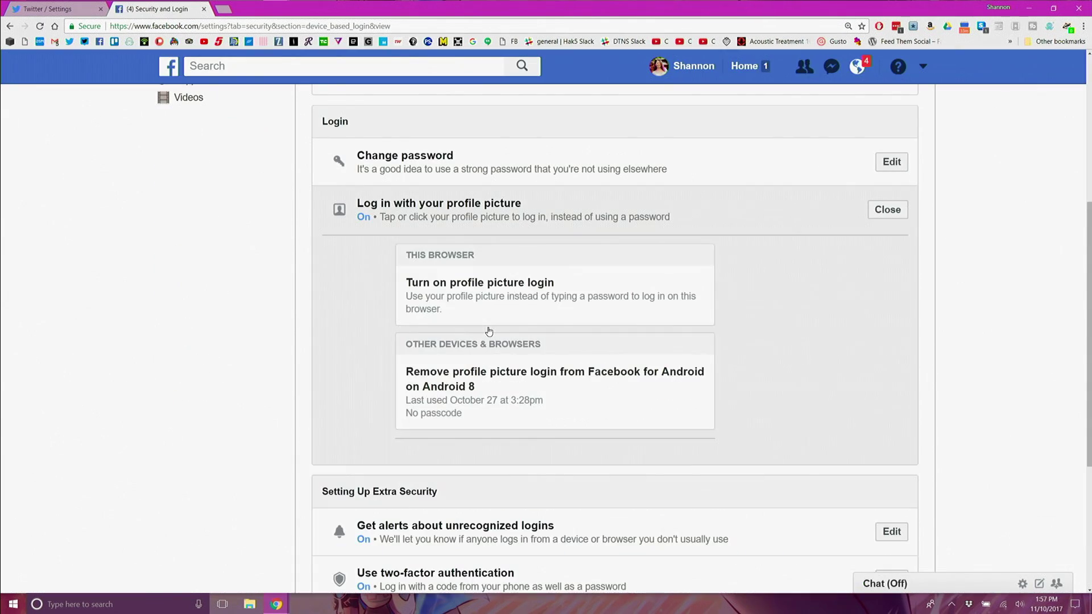
Step: Review the unrecognized login alerts and two-factor authentication settings, then go to Mobile settings
click(891, 532)
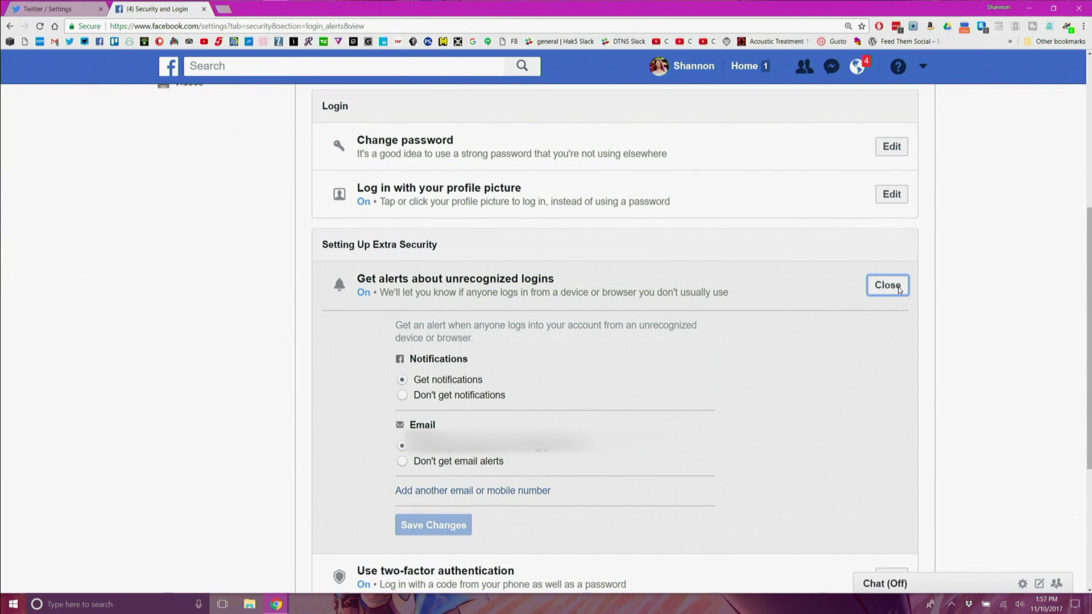
click(888, 285)
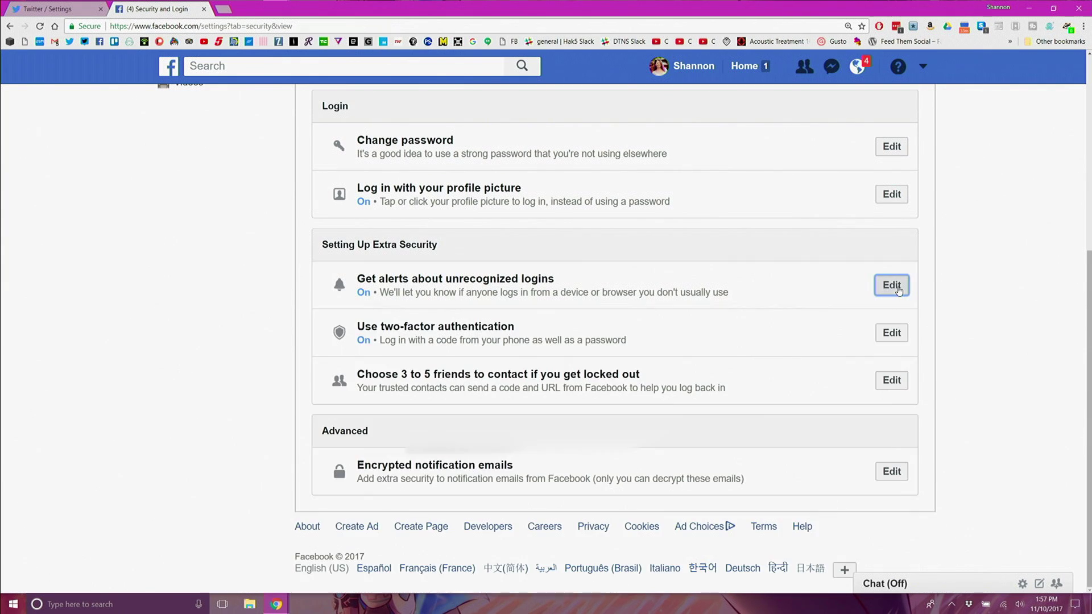
click(890, 340)
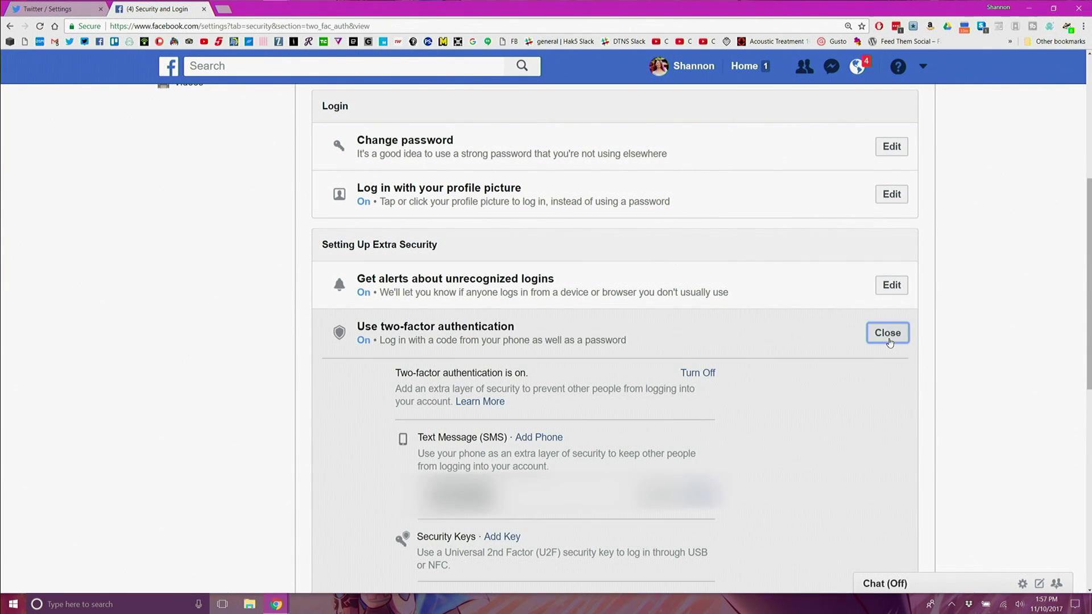
click(538, 436)
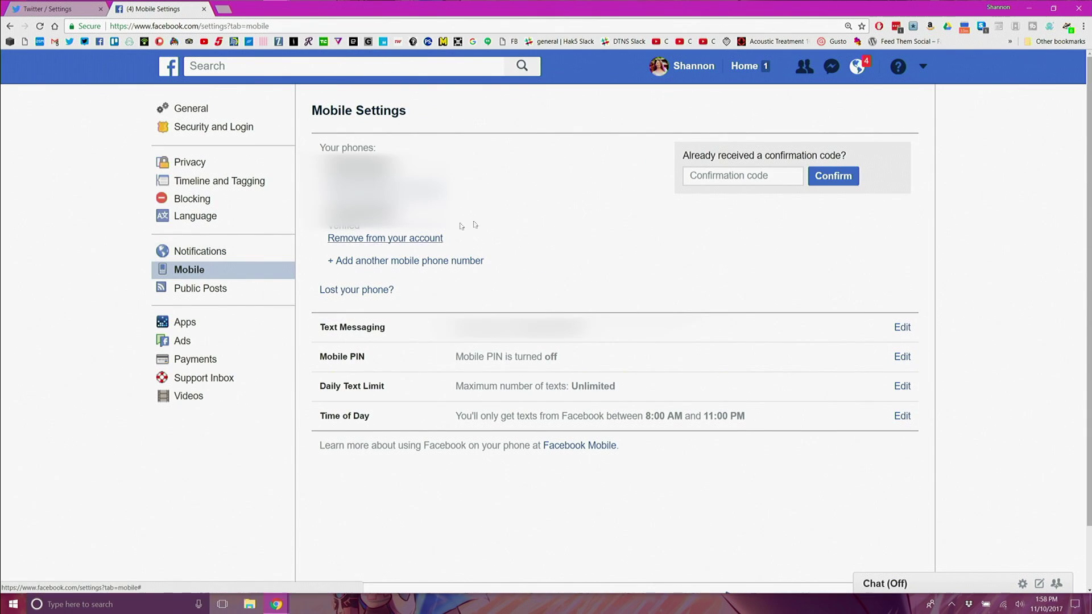
Step: Remove the phone number from the Facebook account and confirm the removal
click(381, 239)
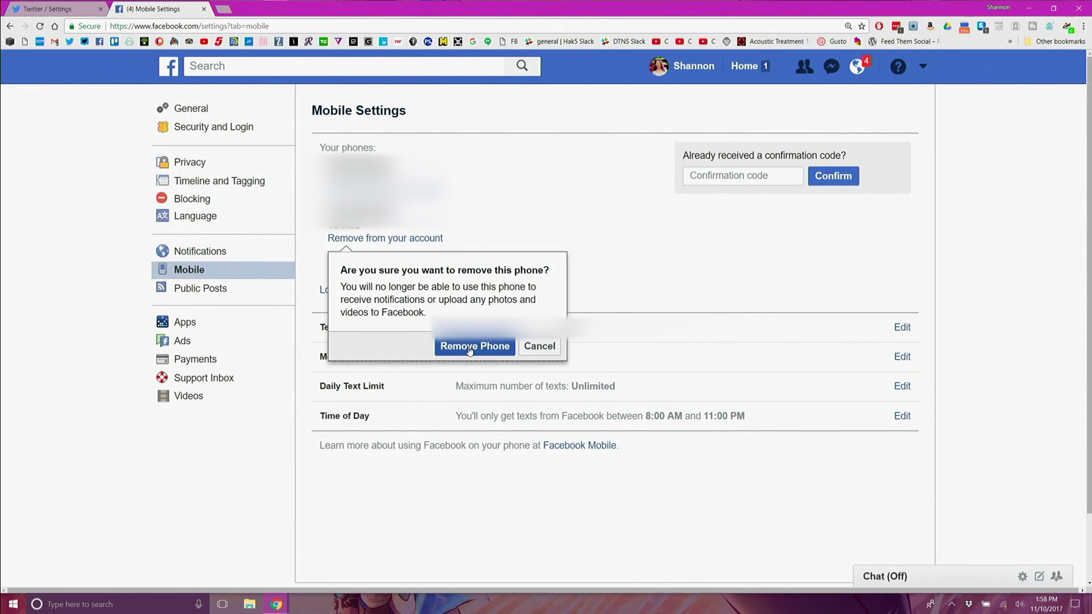
click(470, 346)
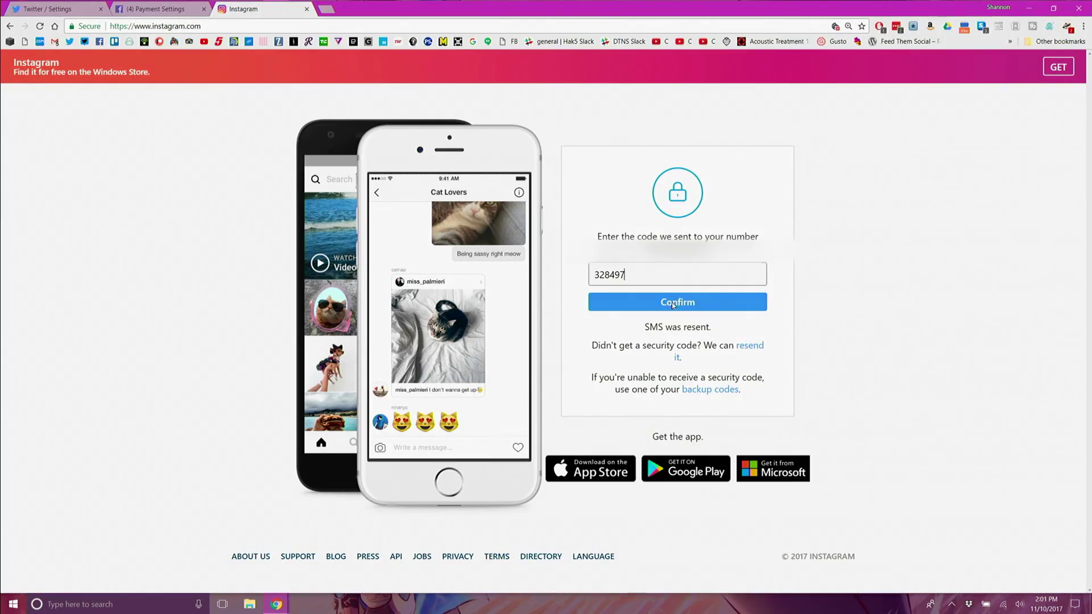
Step: Log in to Instagram with the texted security code, then review Change Password, Authorized Applications and Comments
click(672, 305)
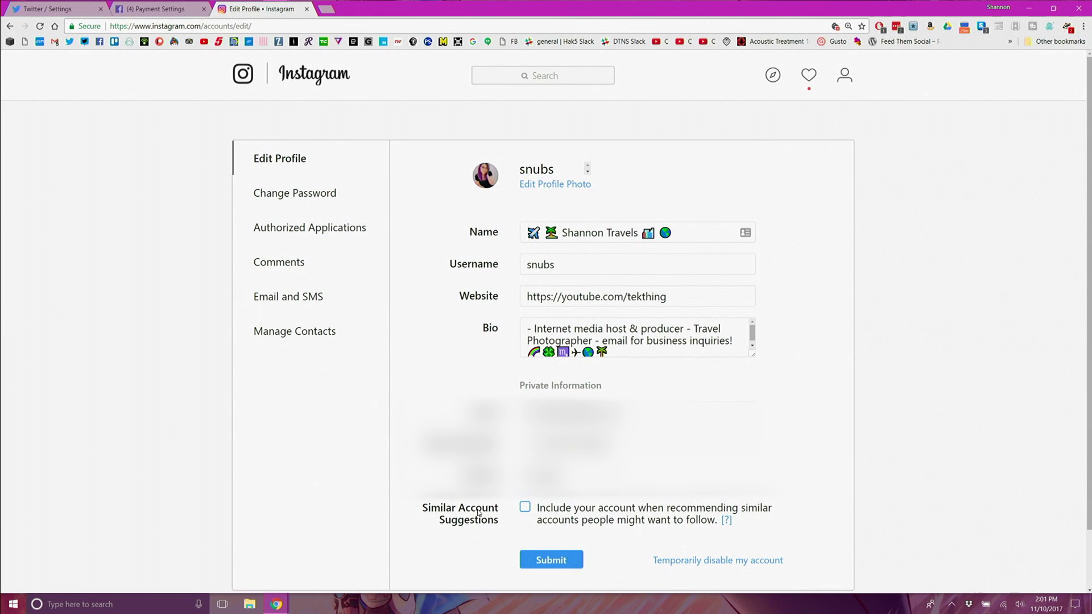
click(339, 197)
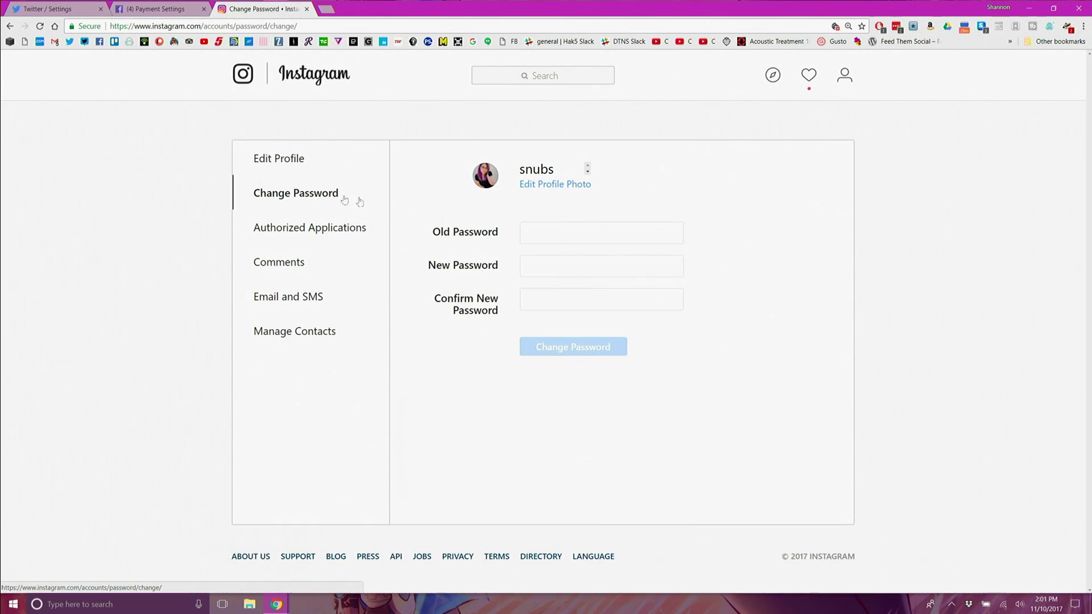
click(342, 234)
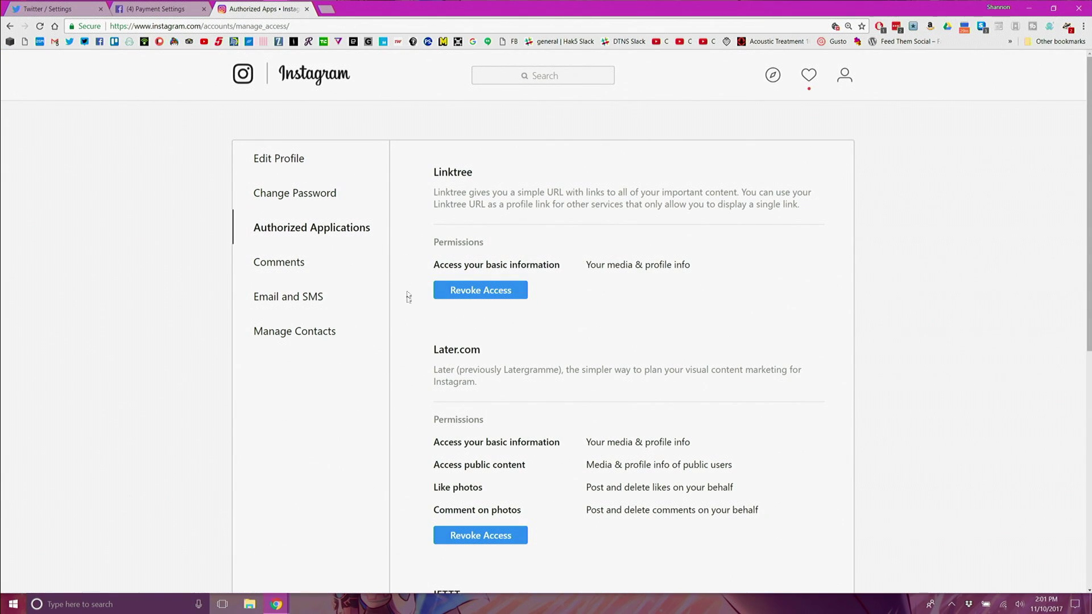
click(295, 264)
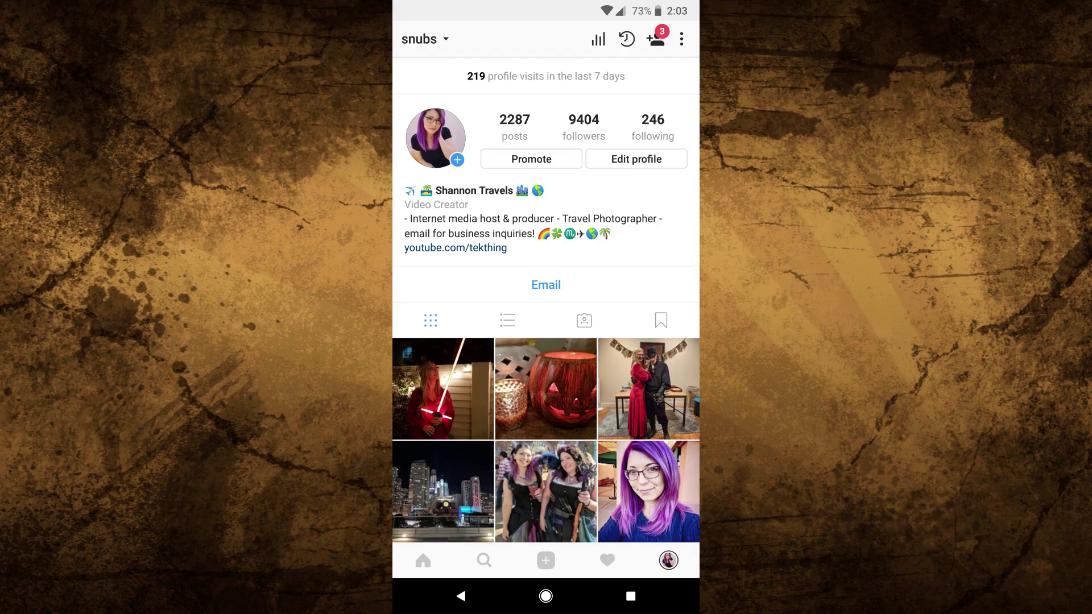
Step: In the app's Options, review Photos of You (Add Manually) and Story Settings
click(681, 39)
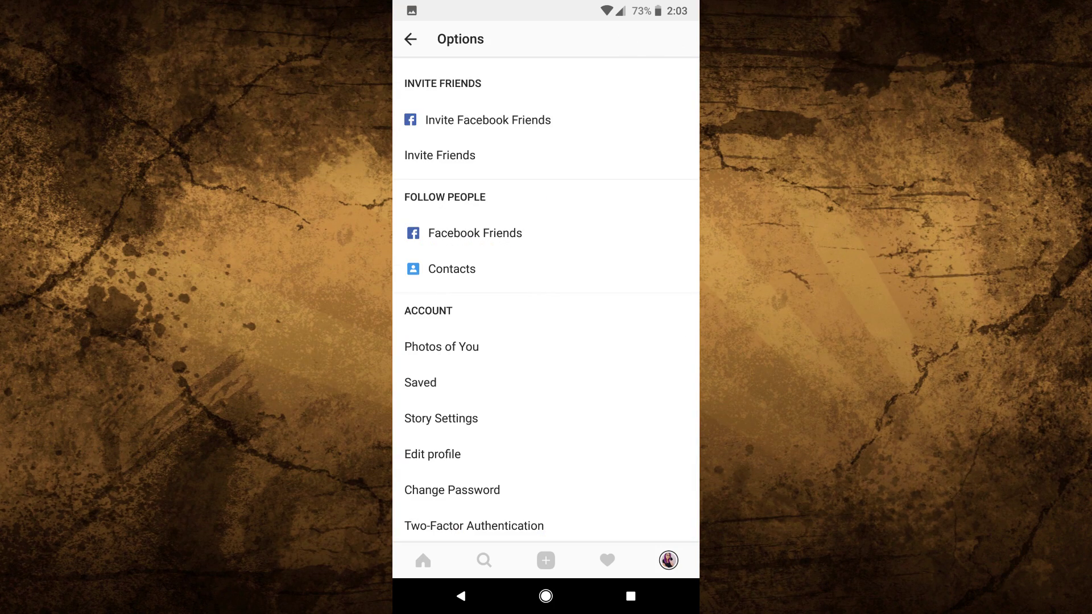
click(441, 347)
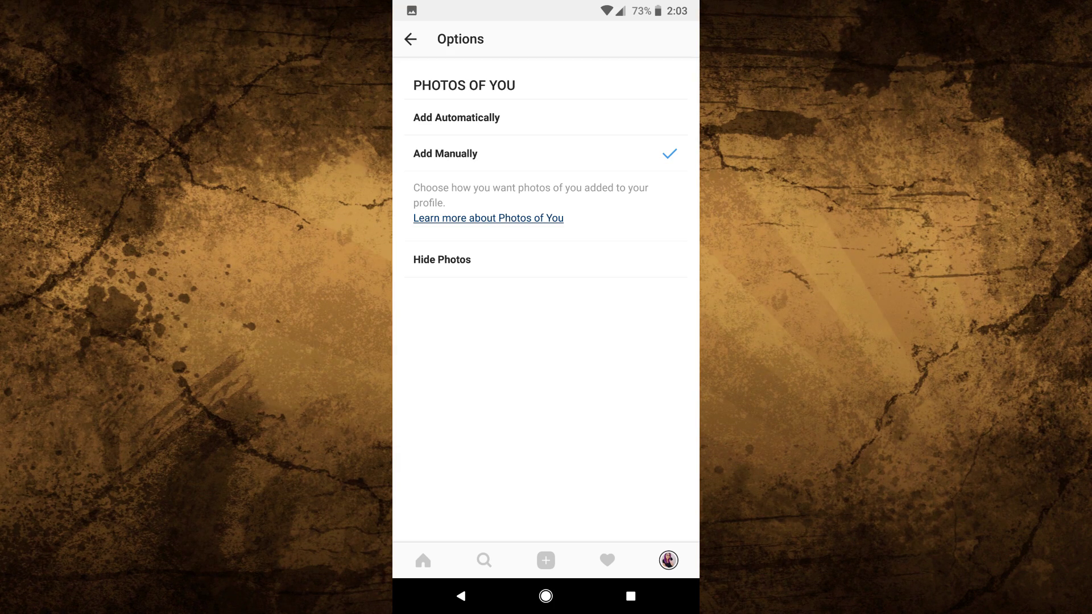
click(410, 39)
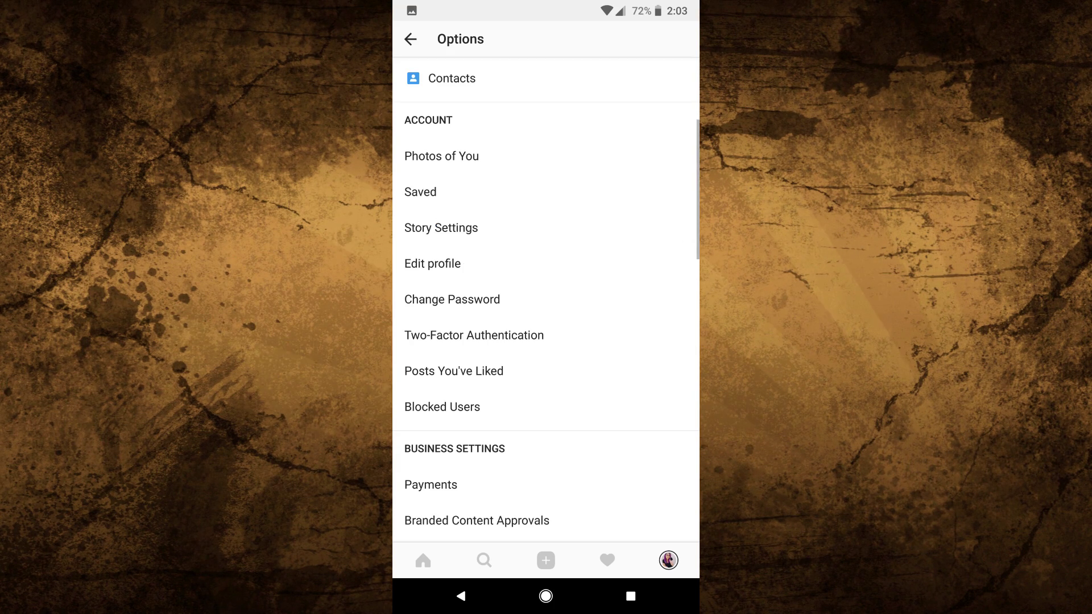
click(441, 227)
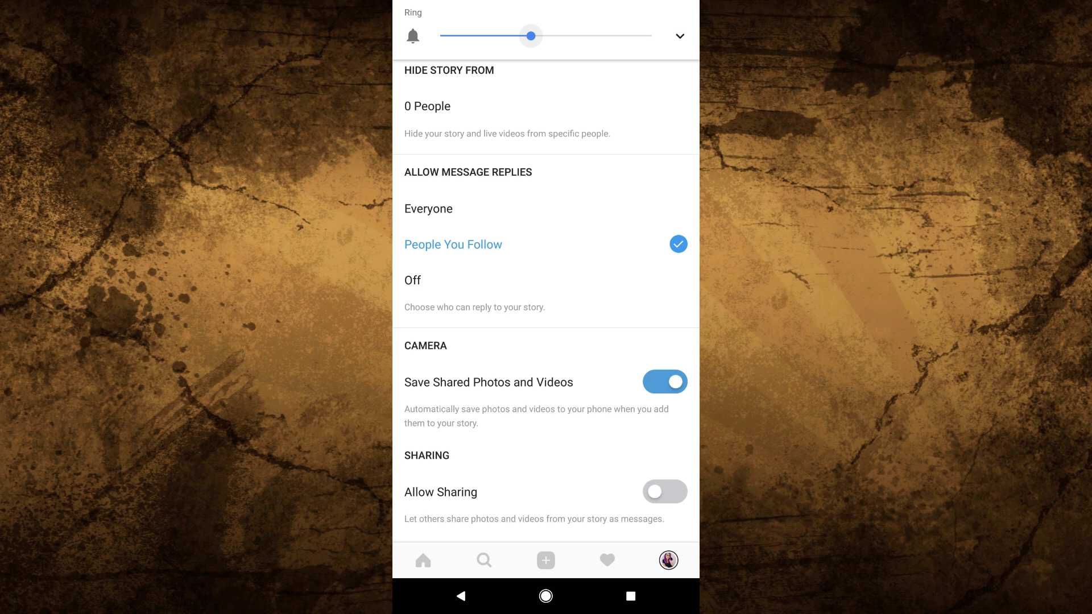
key(Escape)
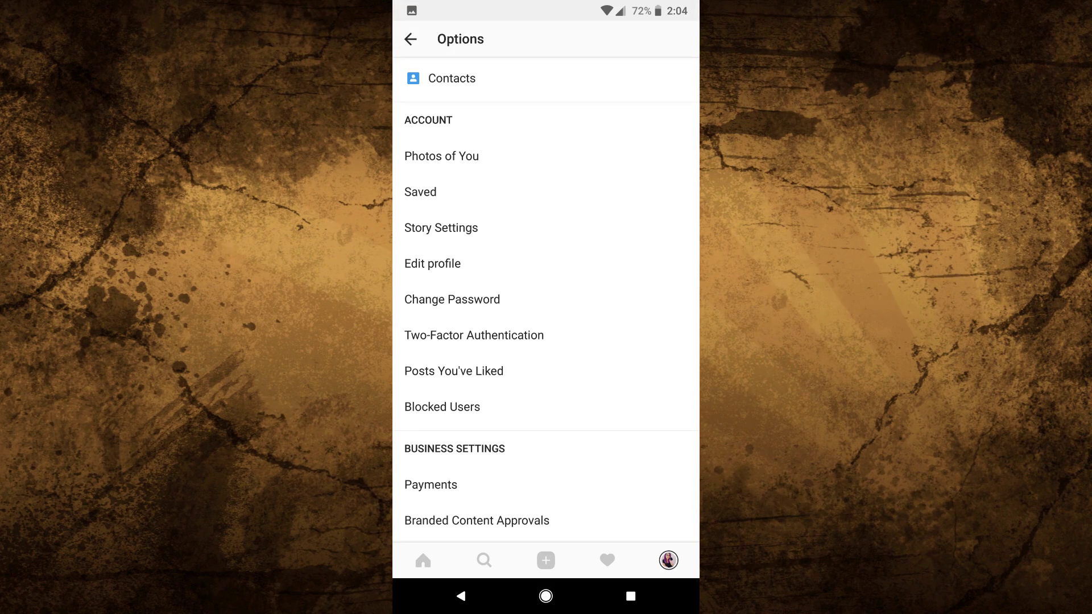
Step: Confirm Require Security Code is on, review Payments, then open Linked Accounts
click(474, 335)
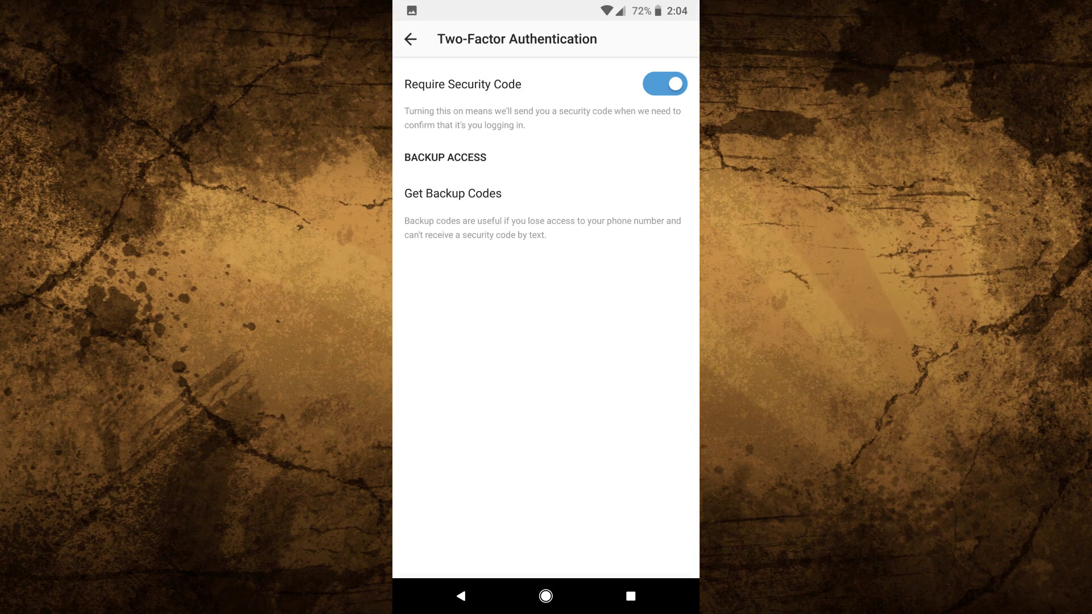
key(Escape)
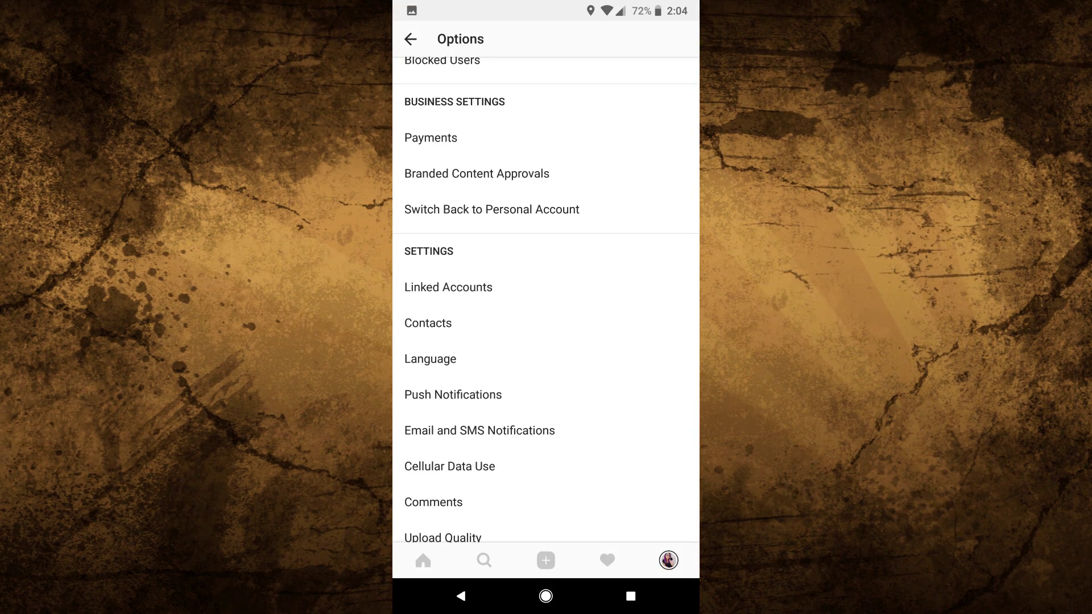
click(431, 138)
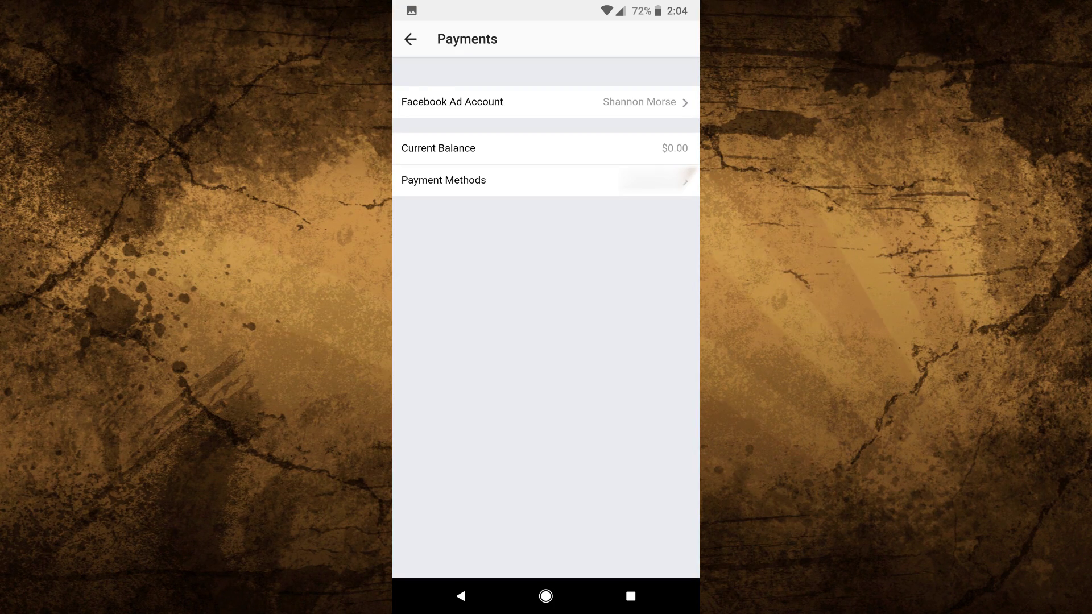
key(Escape)
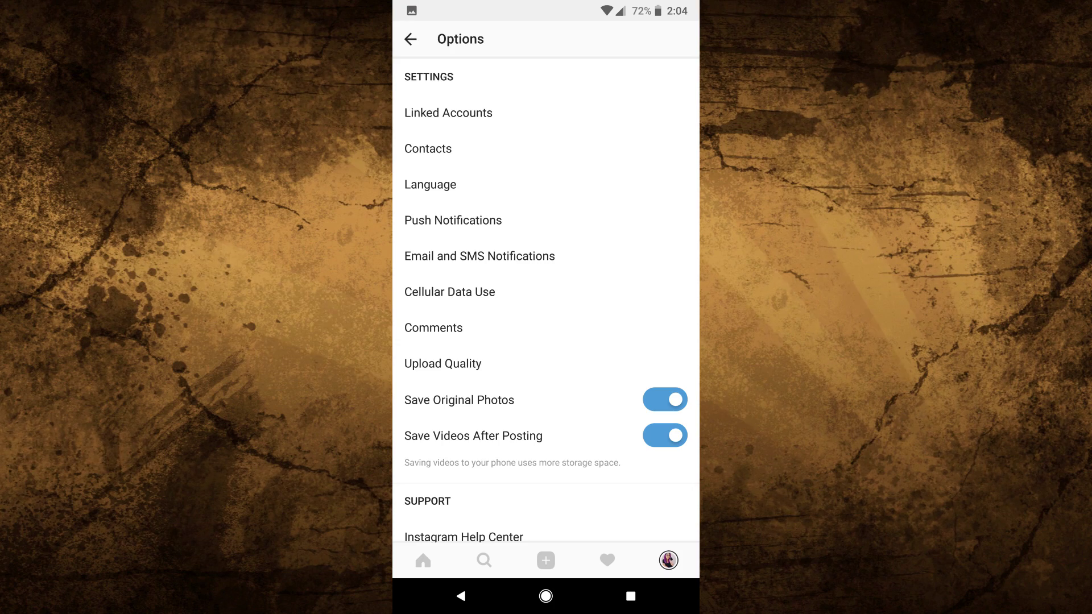
click(448, 113)
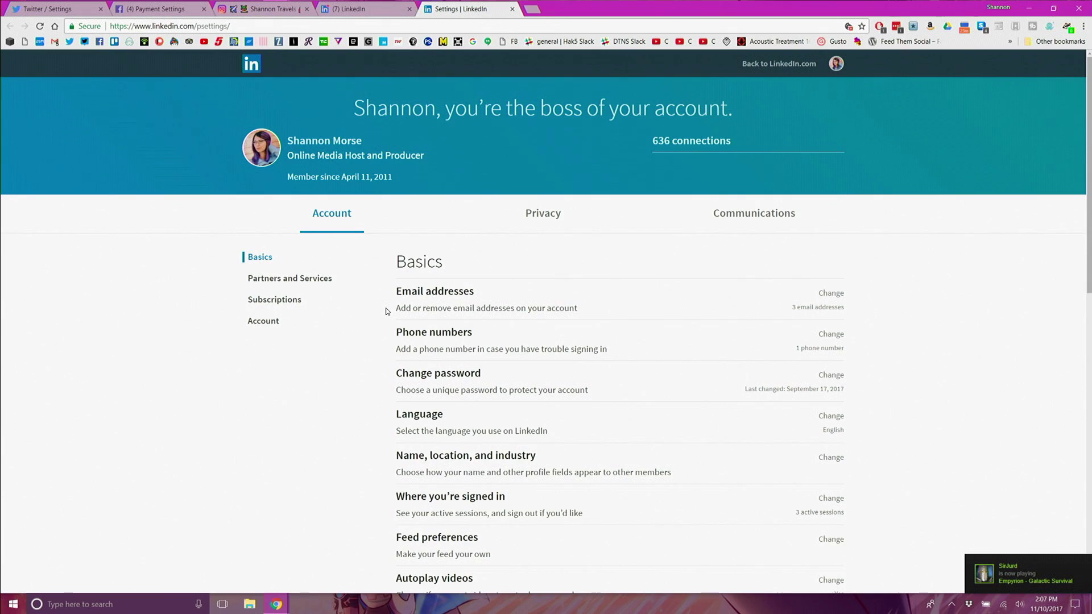
Step: Look through LinkedIn's Account and Privacy settings, then scroll the Communications settings
scroll(385, 311, down, 3)
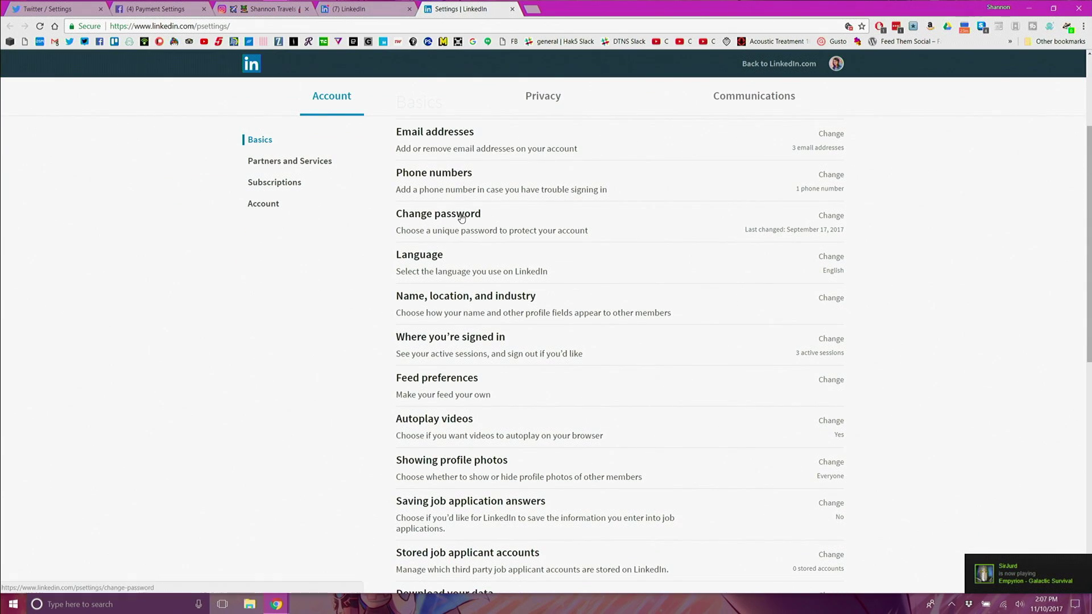
click(543, 97)
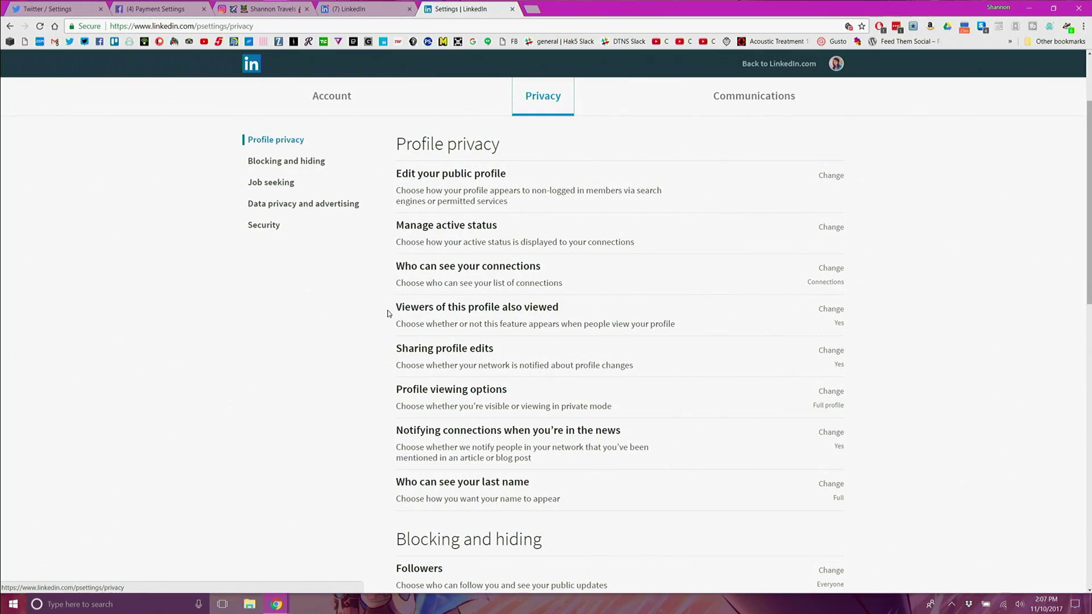
scroll(388, 313, down, 5)
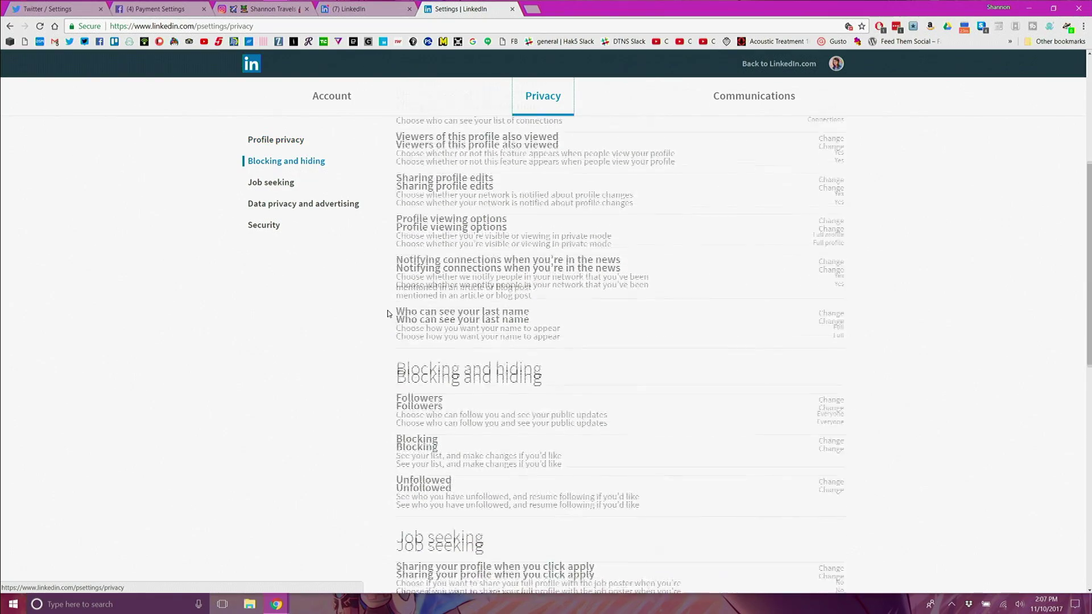
scroll(388, 313, down, 7)
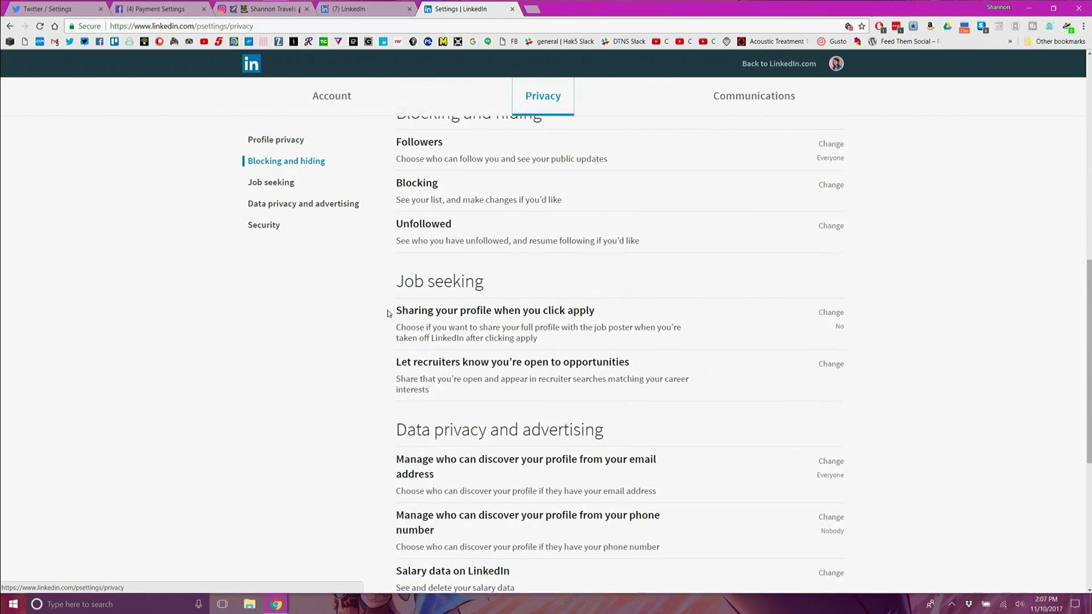
scroll(388, 313, down, 3)
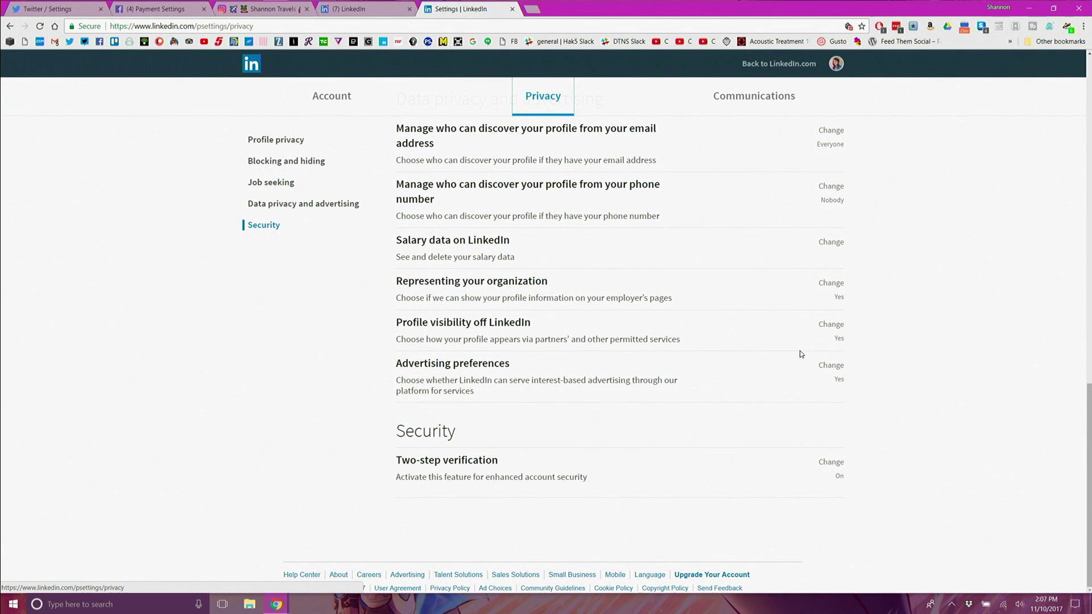
click(759, 112)
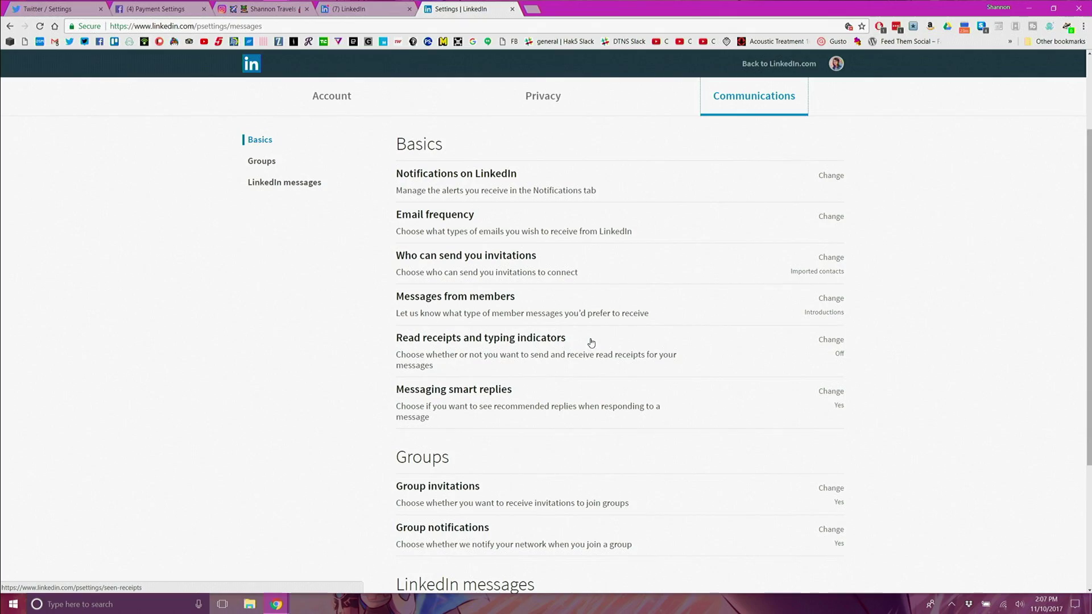
scroll(591, 341, down, 4)
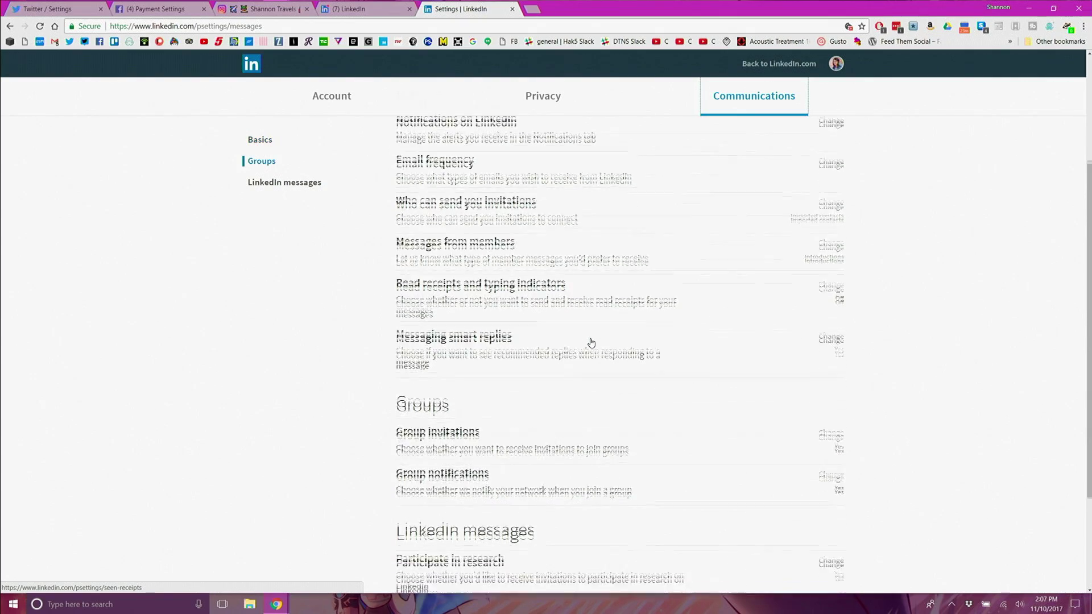